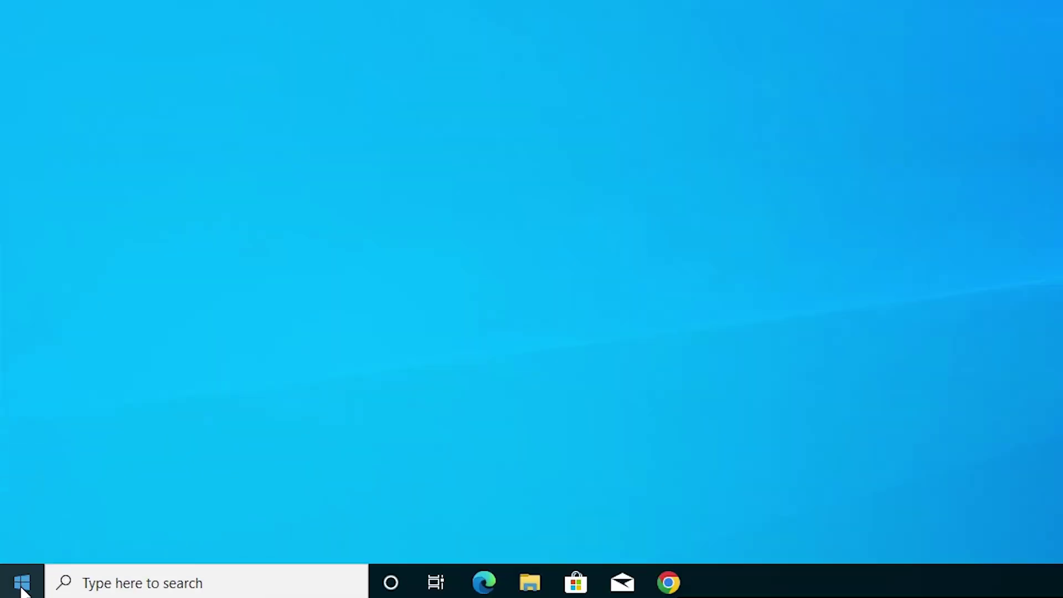
# Step: Search 'pr' to open Printers & scanners and begin adding a printer or scanner
pyautogui.click(16, 588)
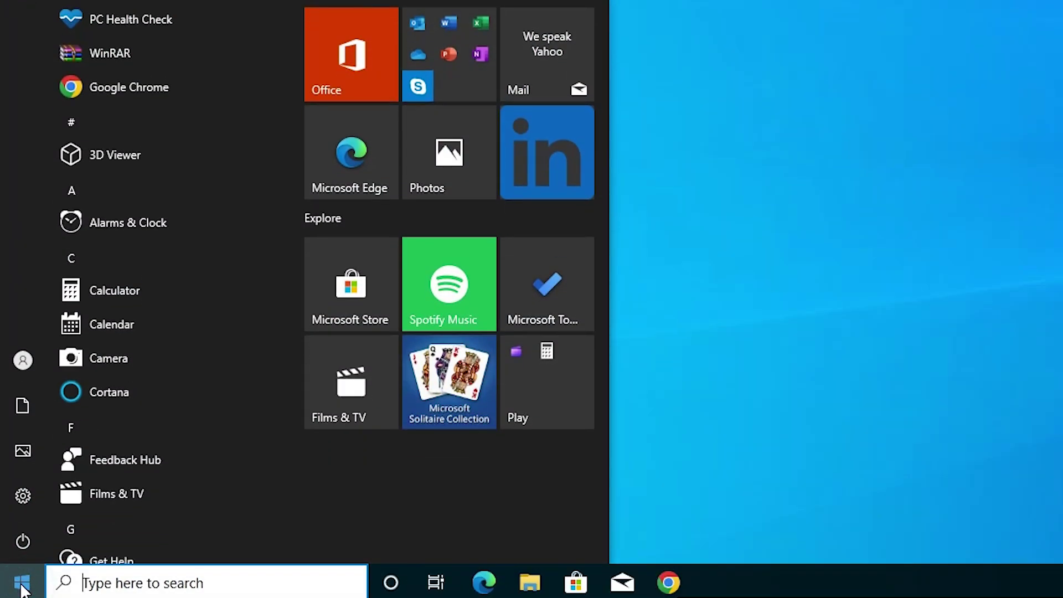
pyautogui.write('pr')
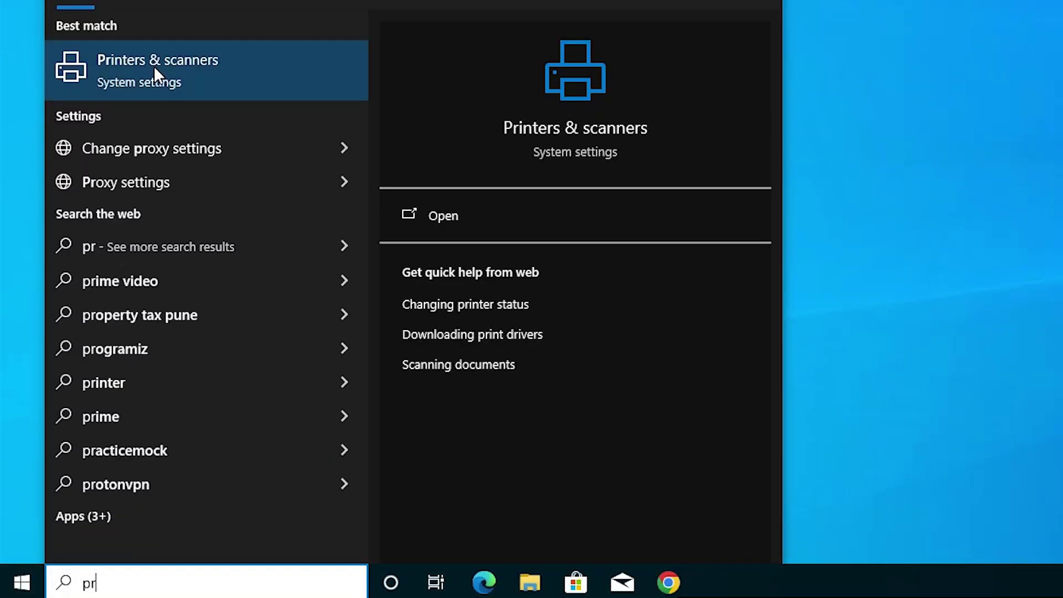
pyautogui.click(153, 66)
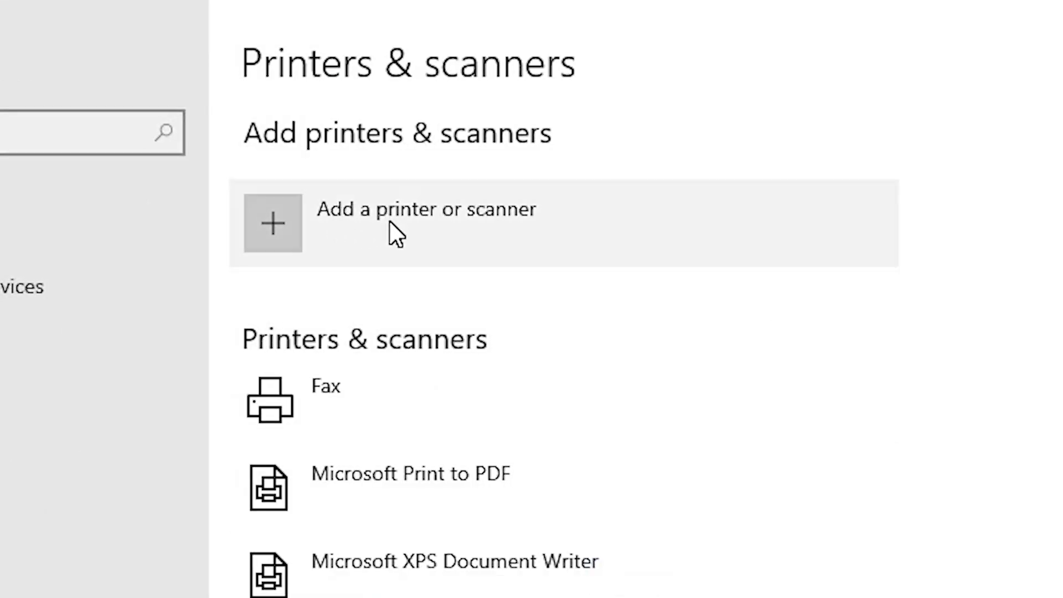
pyautogui.click(390, 221)
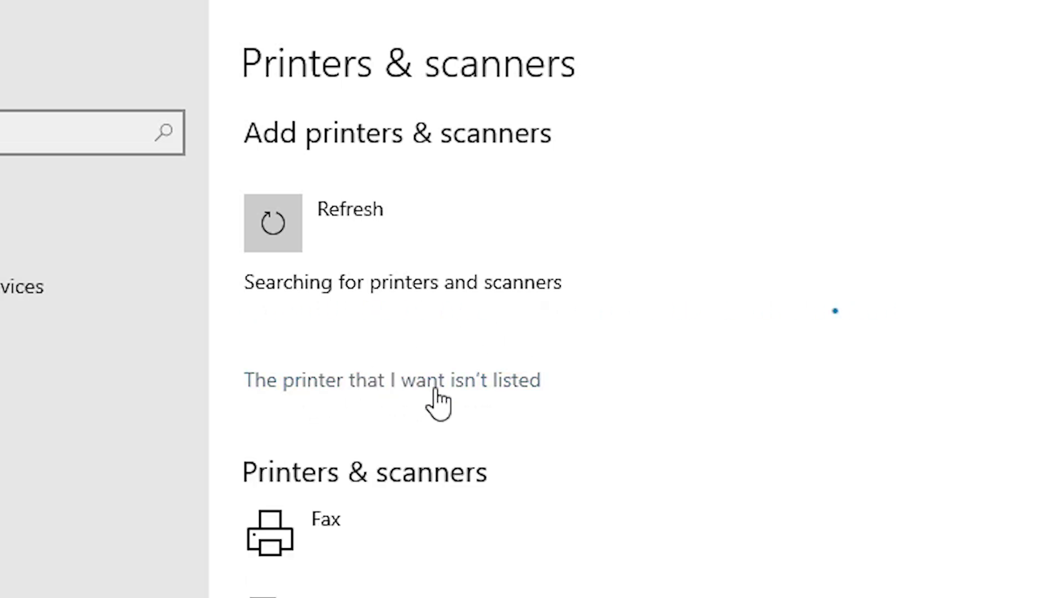
# Step: Close Settings and choose to add a local printer with manual settings
pyautogui.click(468, 391)
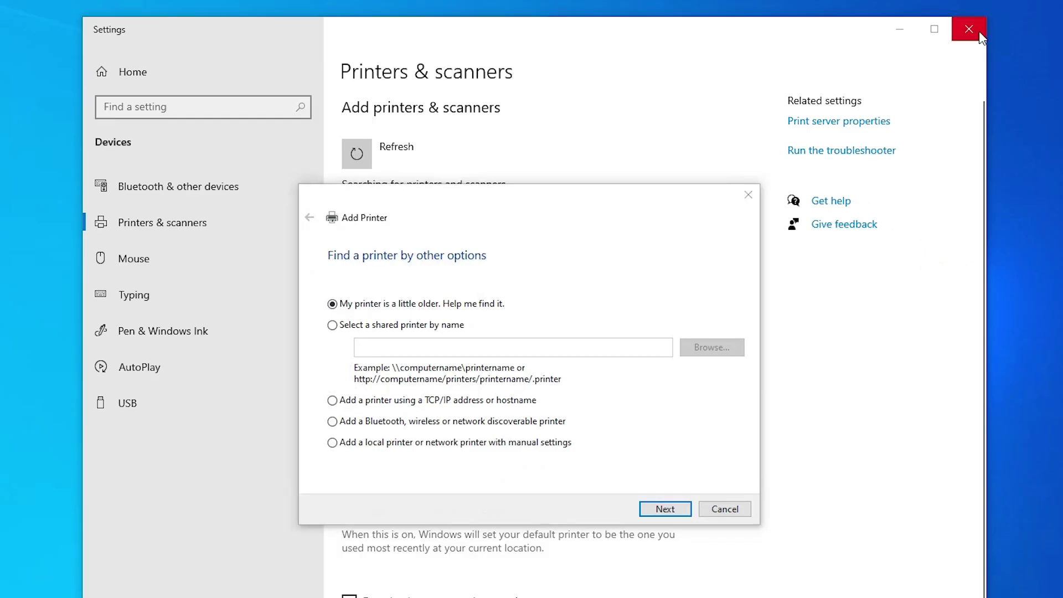
pyautogui.click(979, 31)
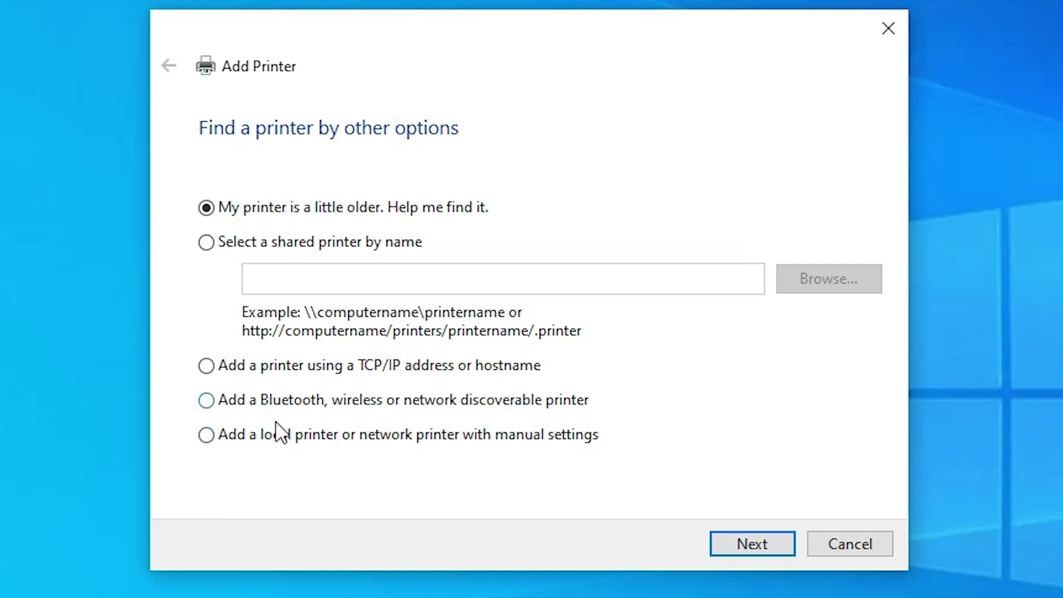
pyautogui.click(285, 437)
pyautogui.click(541, 446)
# Step: Use the existing USB_001 (Local Port) as the printer port
pyautogui.click(771, 550)
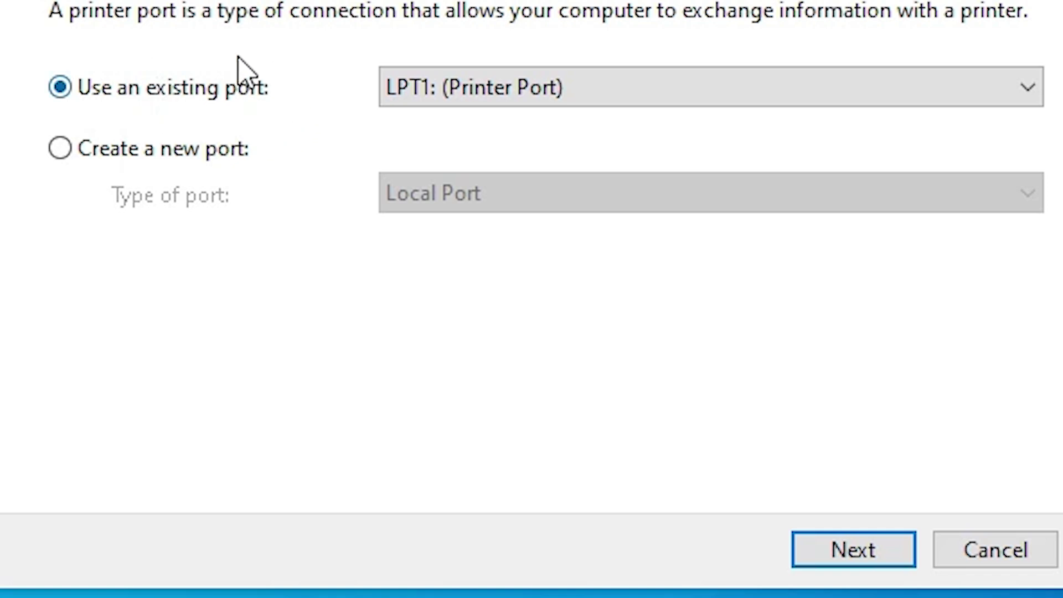
pyautogui.click(529, 89)
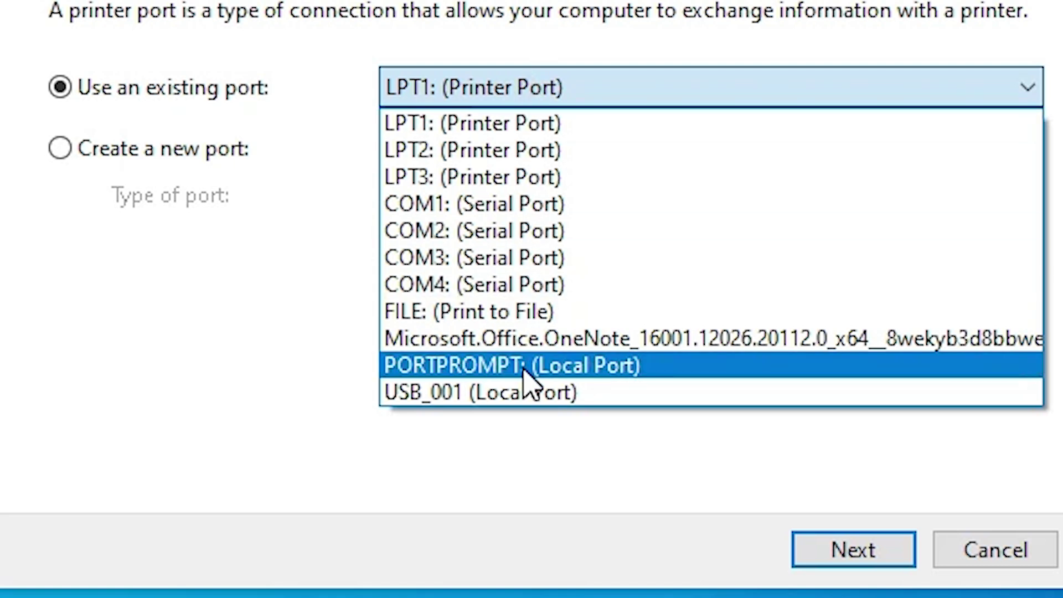
pyautogui.click(685, 387)
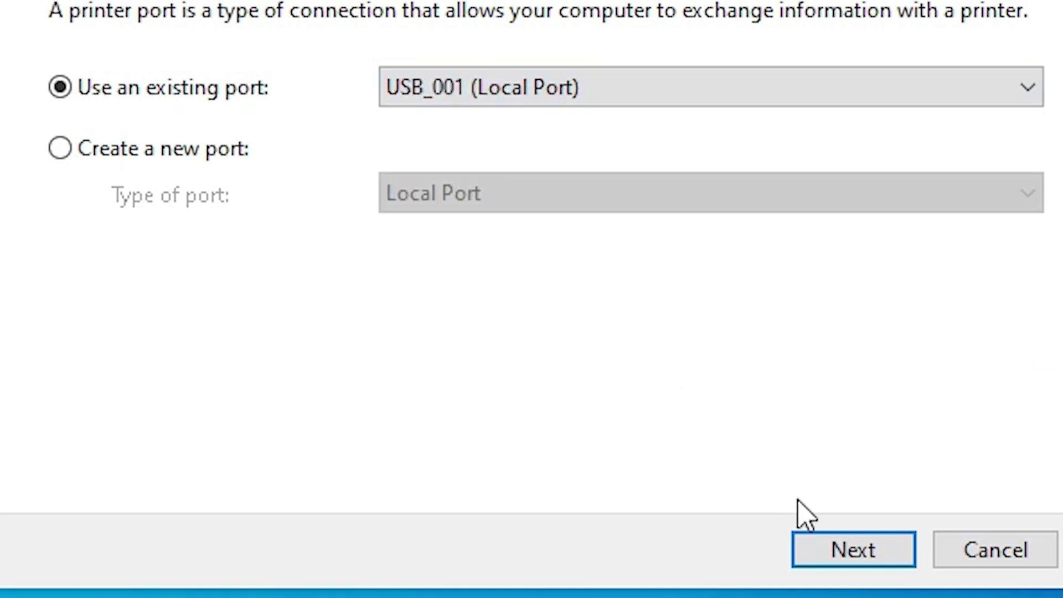
# Step: Refresh the model list via Windows Update and select HP as manufacturer
pyautogui.click(827, 532)
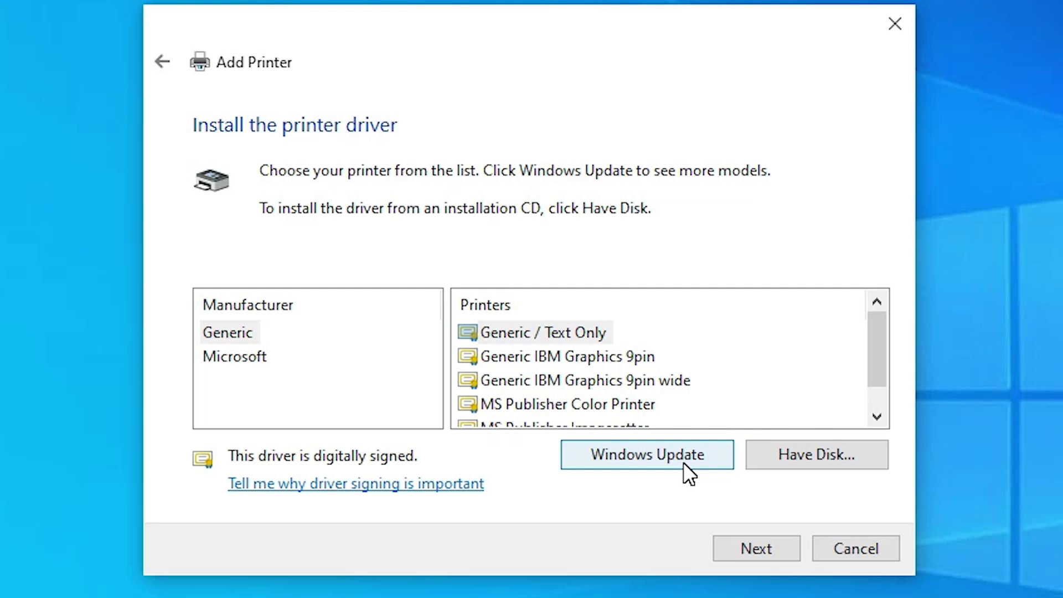
pyautogui.click(683, 462)
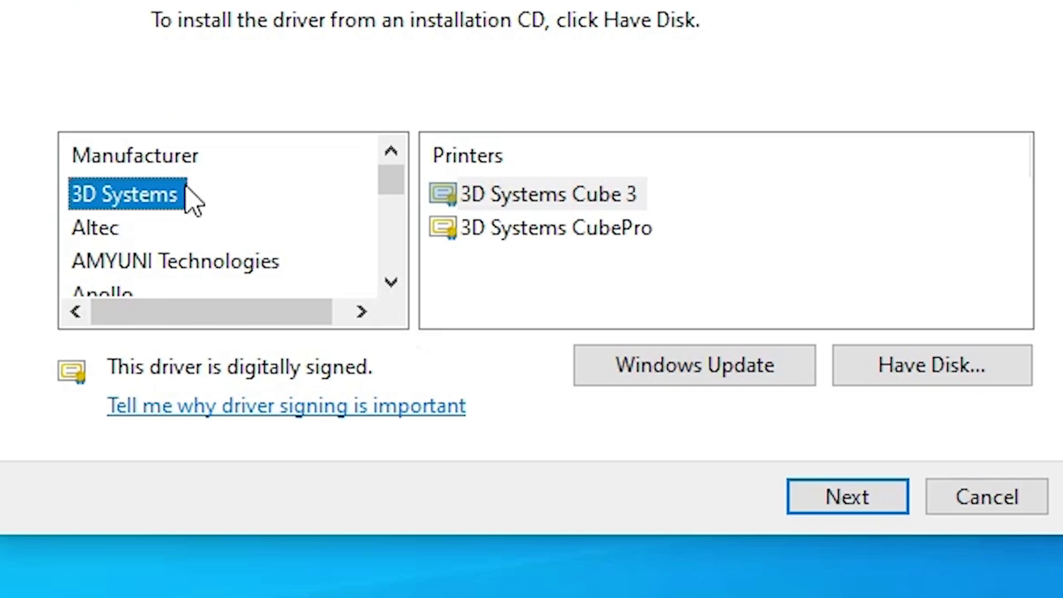
pyautogui.click(100, 249)
pyautogui.press('h')
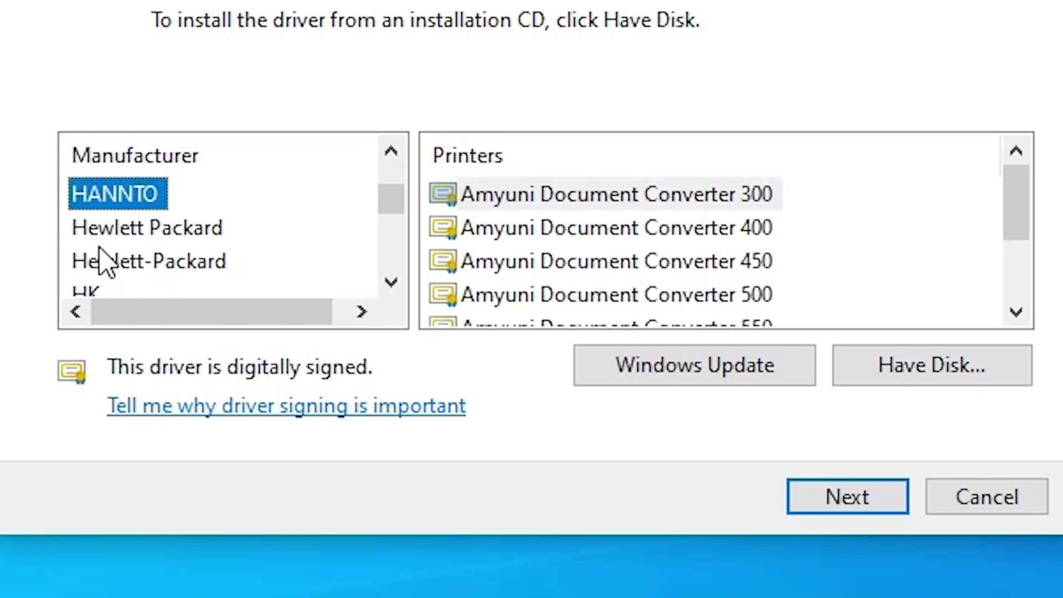
pyautogui.scroll(-2, 118, 249)
pyautogui.click(104, 260)
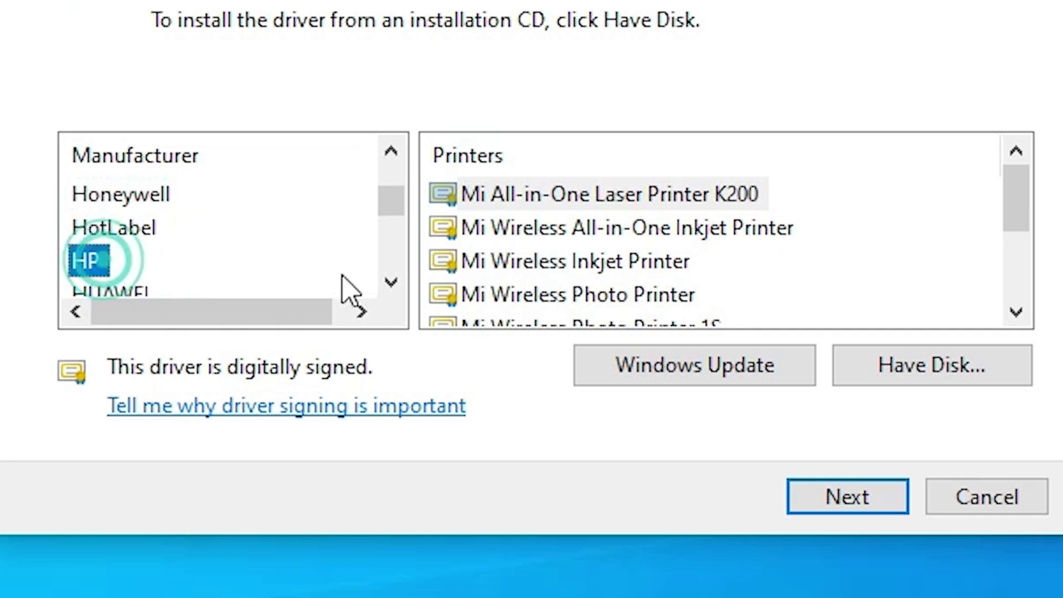
pyautogui.click(389, 284)
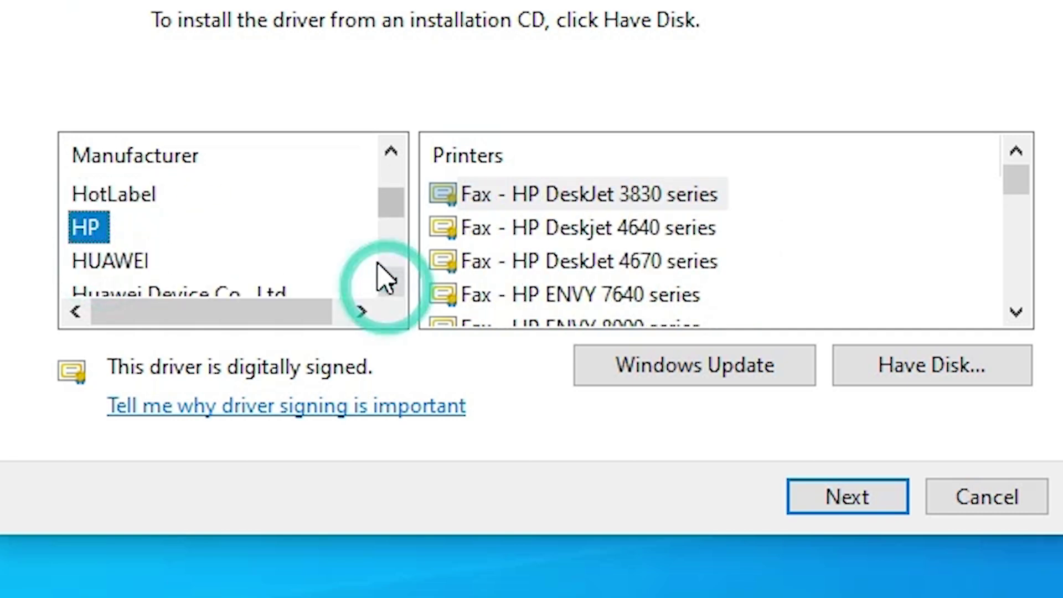
# Step: Select the HP LaserJet 3055 PCL5 driver and continue to naming
pyautogui.click(567, 263)
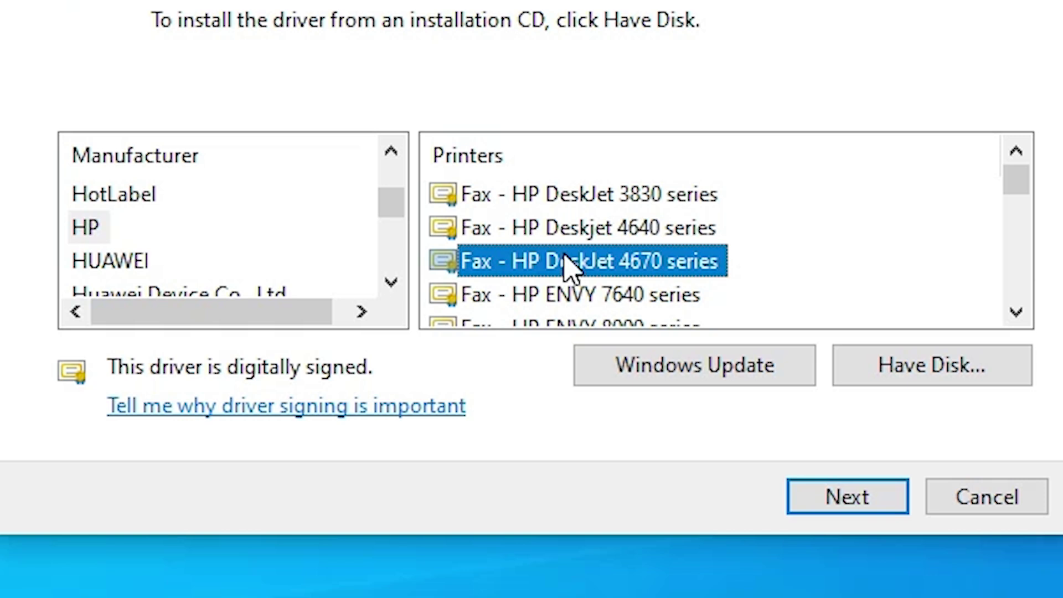
pyautogui.scroll(-1, 568, 260)
pyautogui.scroll(-3, 567, 233)
pyautogui.click(567, 230)
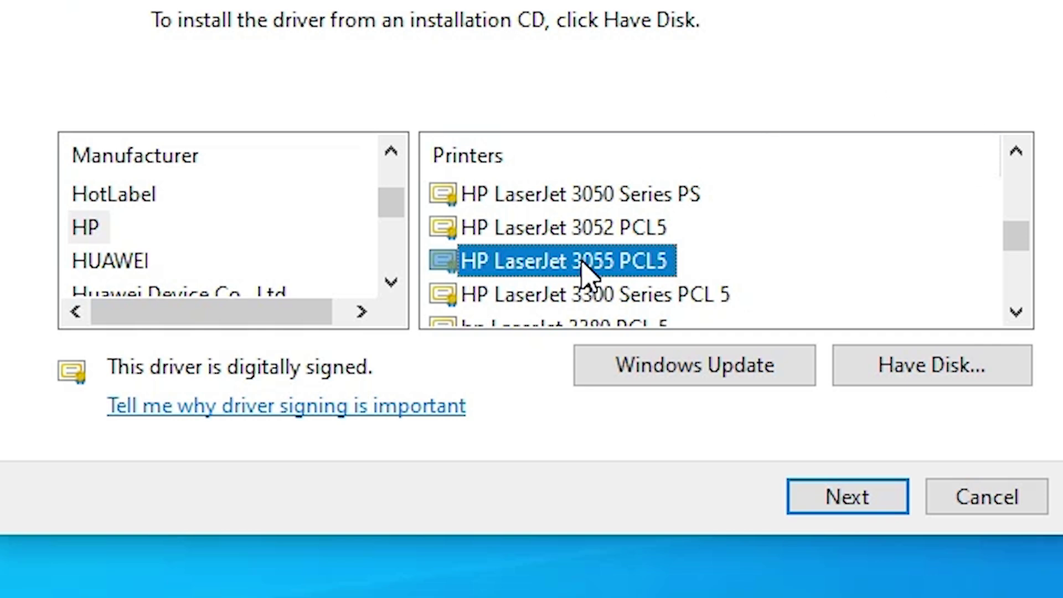
pyautogui.click(862, 499)
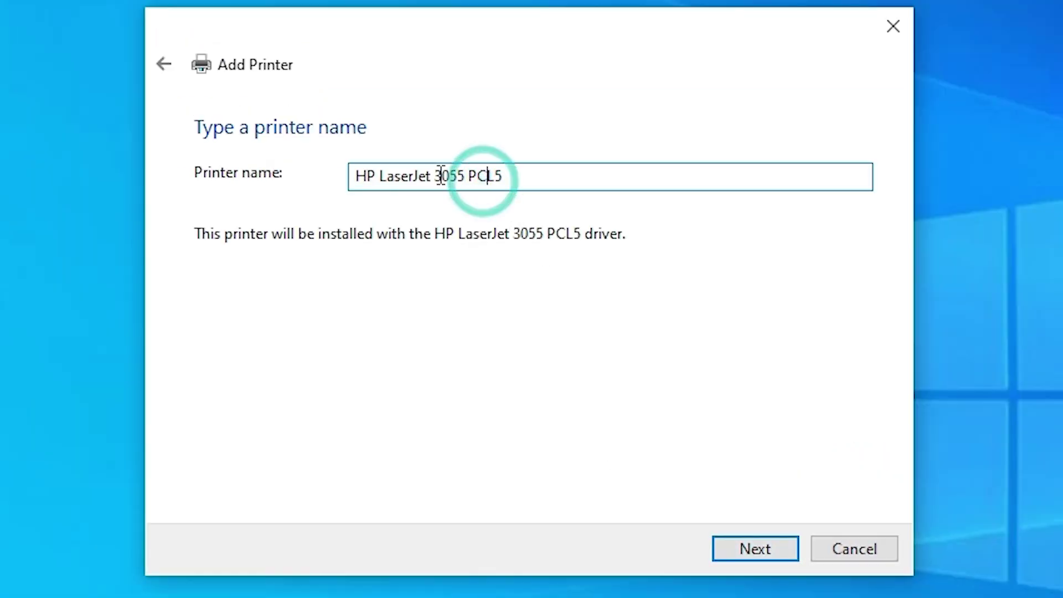
# Step: Name the printer 'HP LaserJet 1000', install it, and choose not to share it
pyautogui.moveTo(442, 176); pyautogui.dragTo(630, 178)
pyautogui.press('BackSpace')
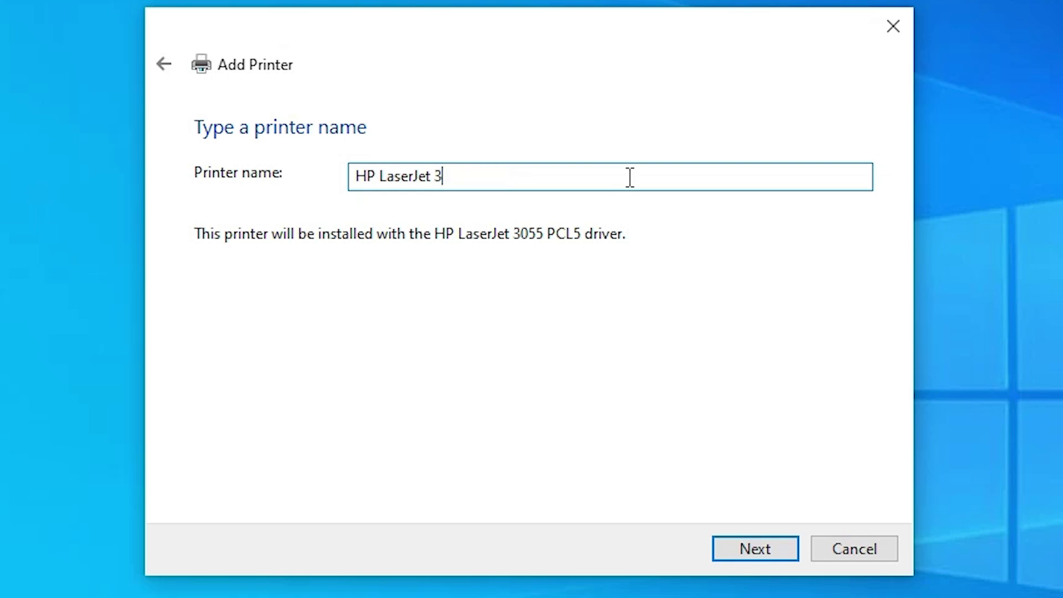
pyautogui.write('1000')
pyautogui.click(766, 542)
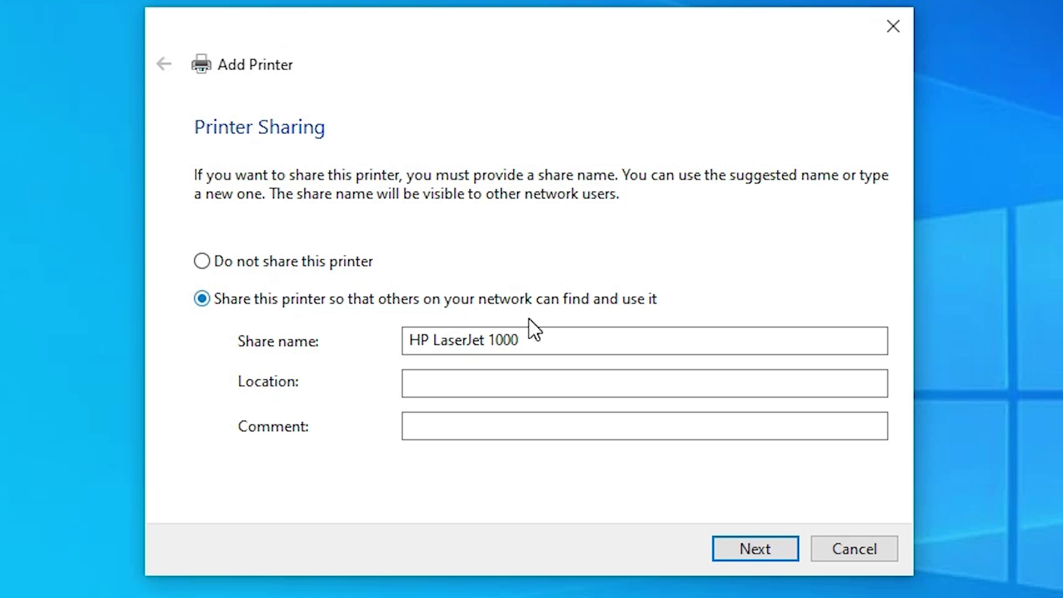
pyautogui.click(286, 269)
pyautogui.click(783, 550)
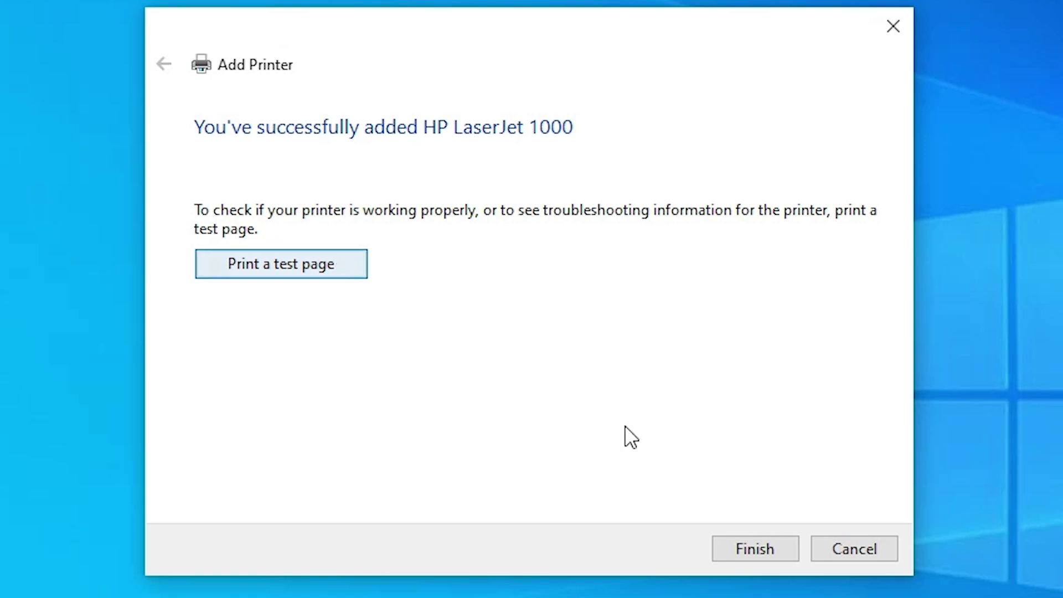
# Step: Finish the wizard and reopen Printers & scanners to confirm HP LaserJet 1000 is listed
pyautogui.click(751, 547)
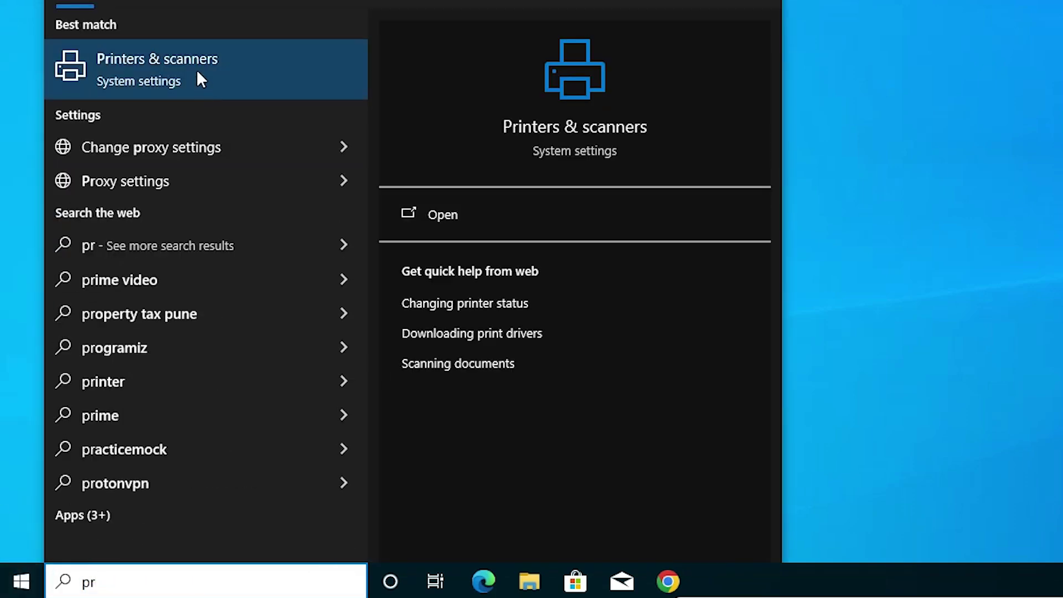
pyautogui.click(198, 72)
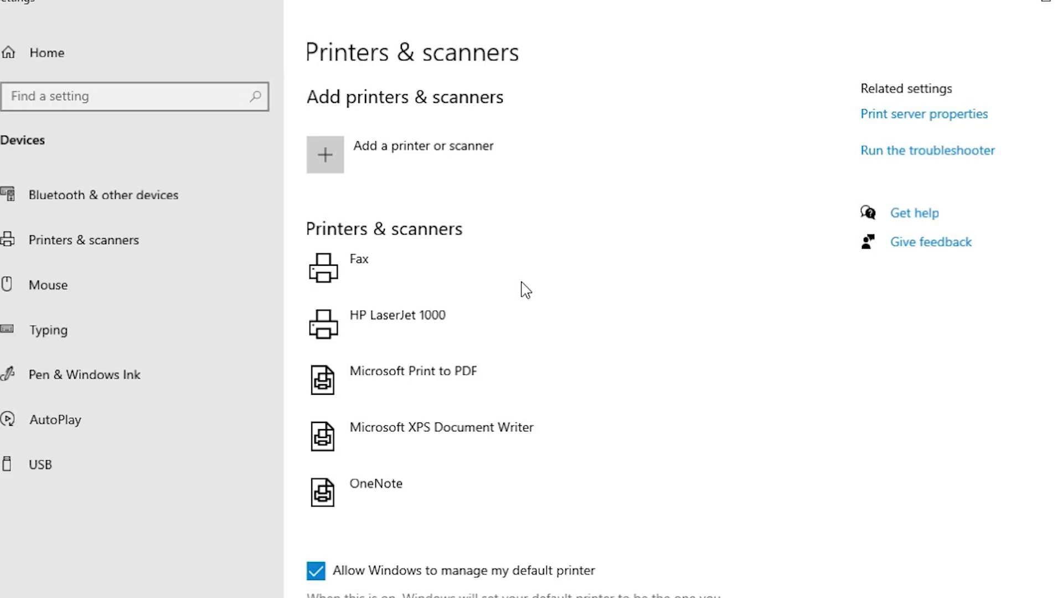